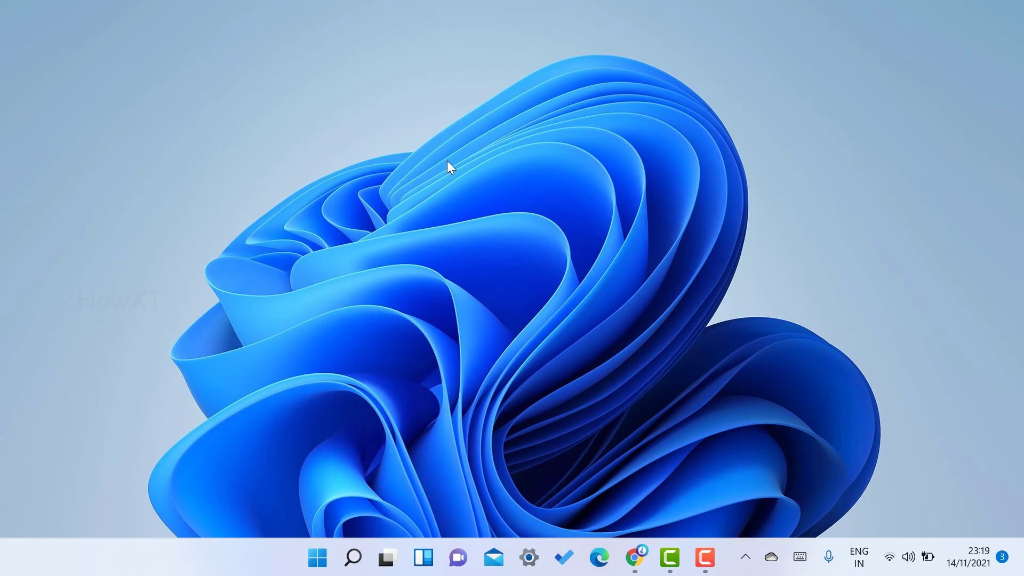
- Open the Windows 11 Start menu from the taskbar Start button
click(318, 560)
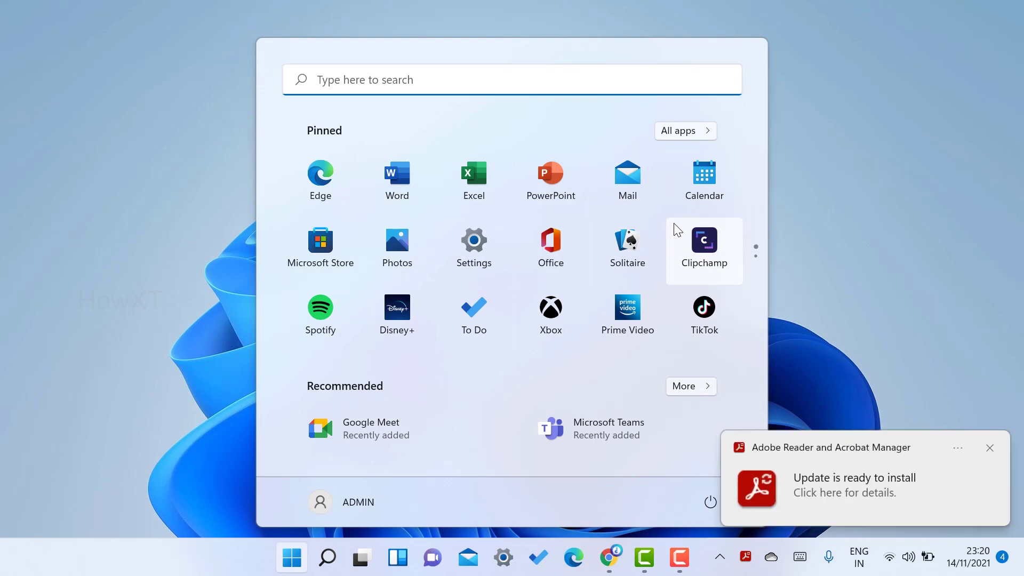
- Dismiss the Acrobat update toast and launch Microsoft Store from the pinned apps
click(990, 448)
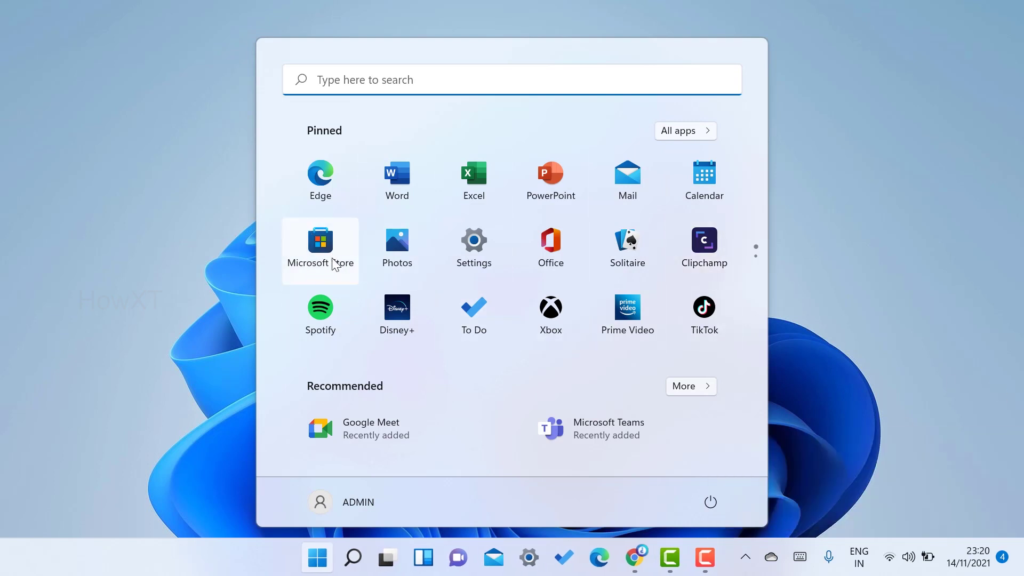
click(691, 134)
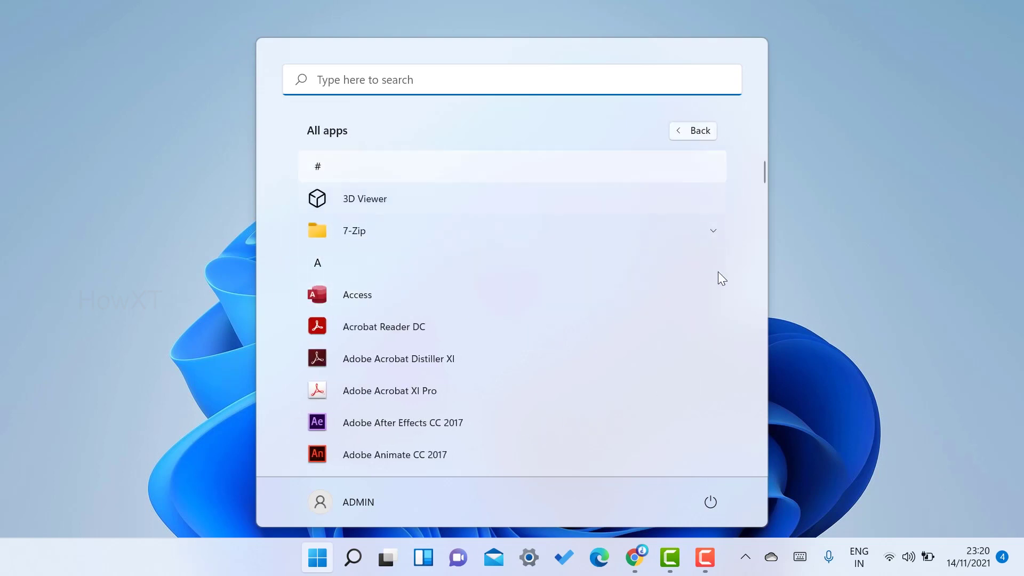
click(677, 136)
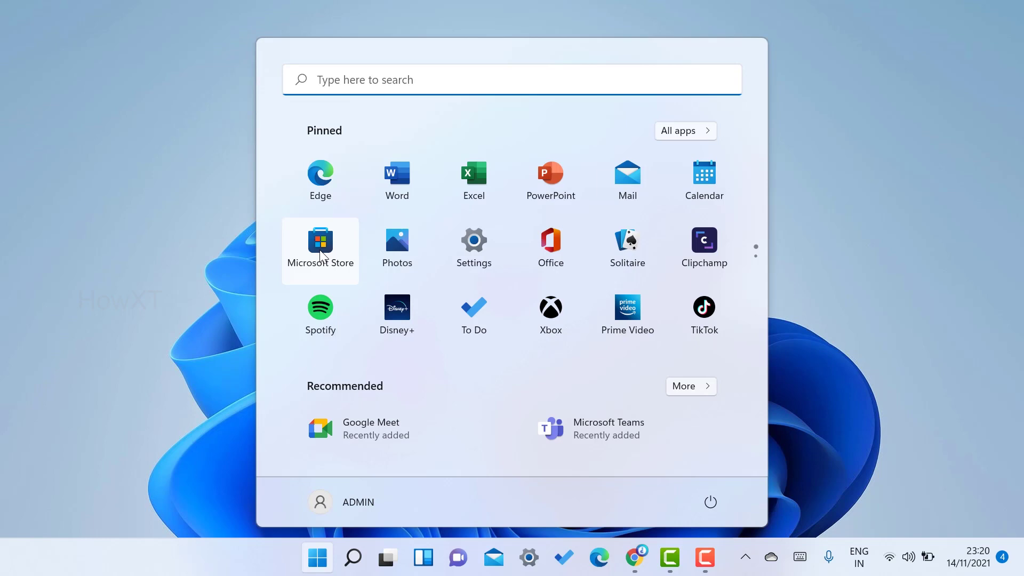
click(320, 251)
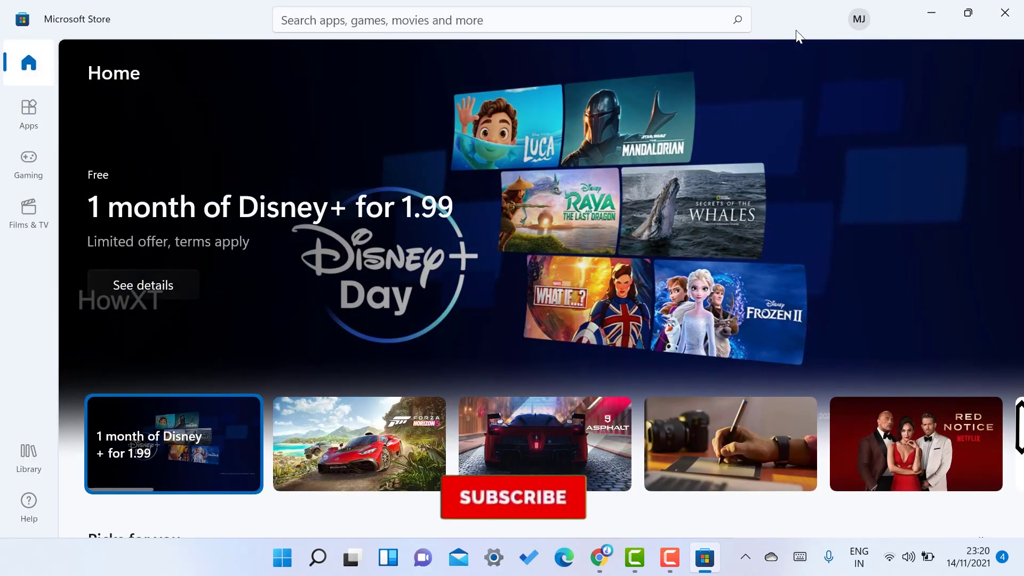
- Glance at the account menu and the Home page, then go to the Apps section
click(859, 19)
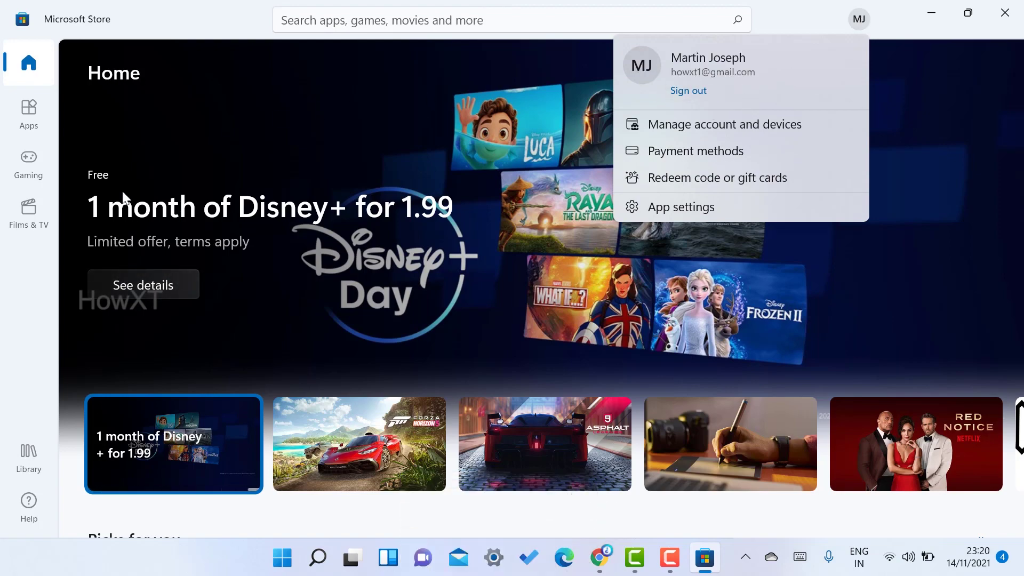
click(10, 286)
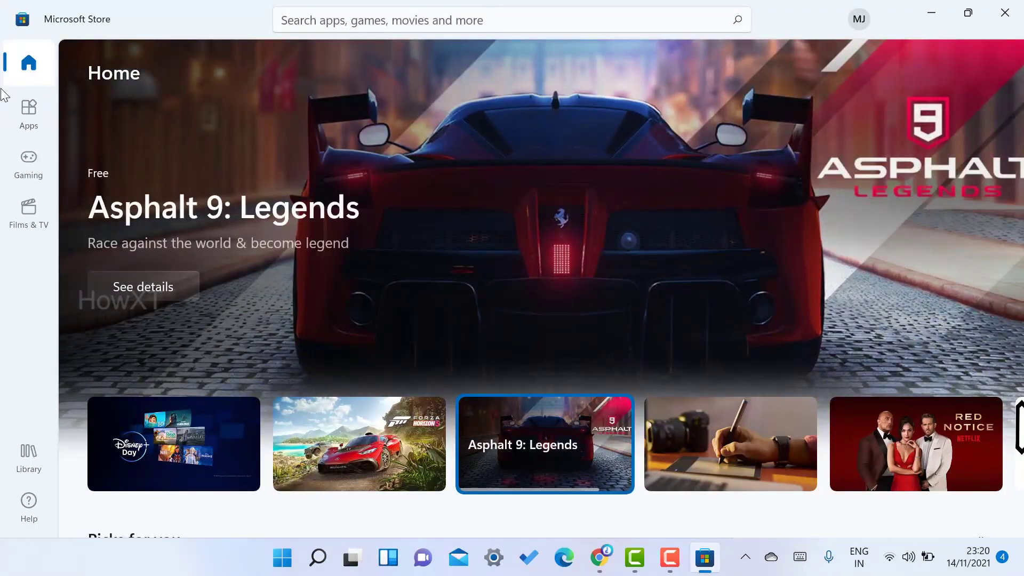
scroll(606, 193, down, 5)
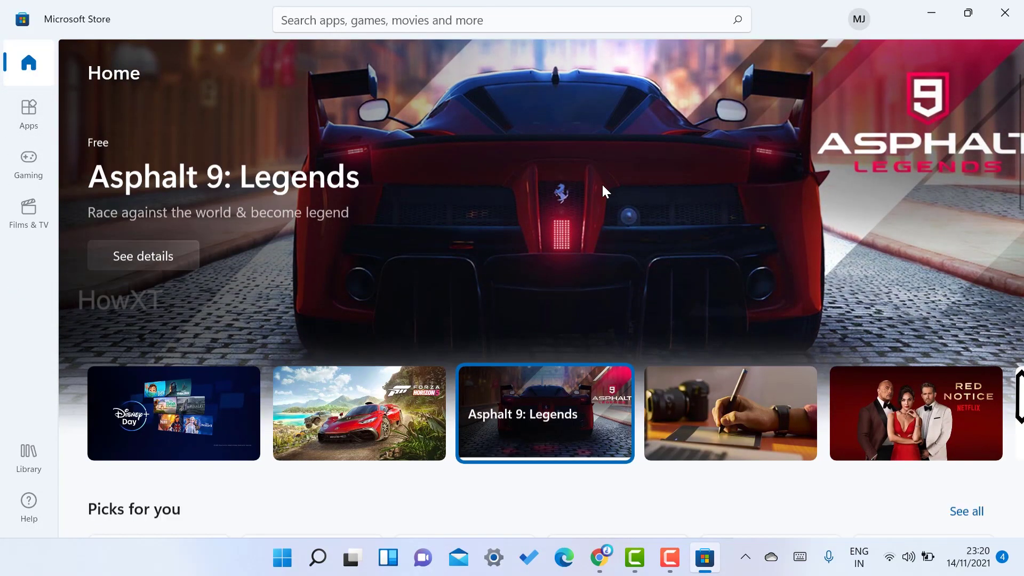
scroll(715, 305, up, 5)
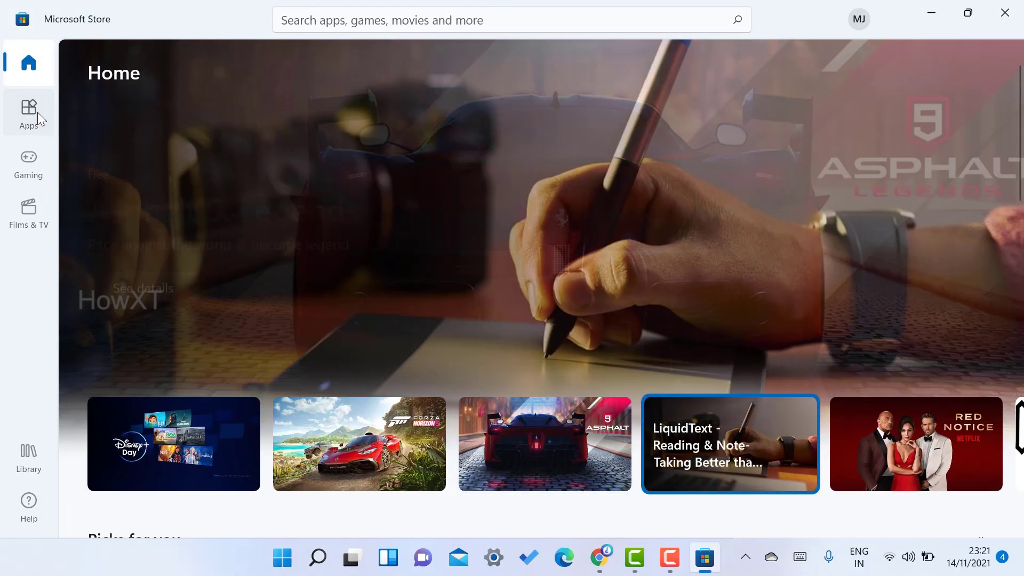
click(37, 112)
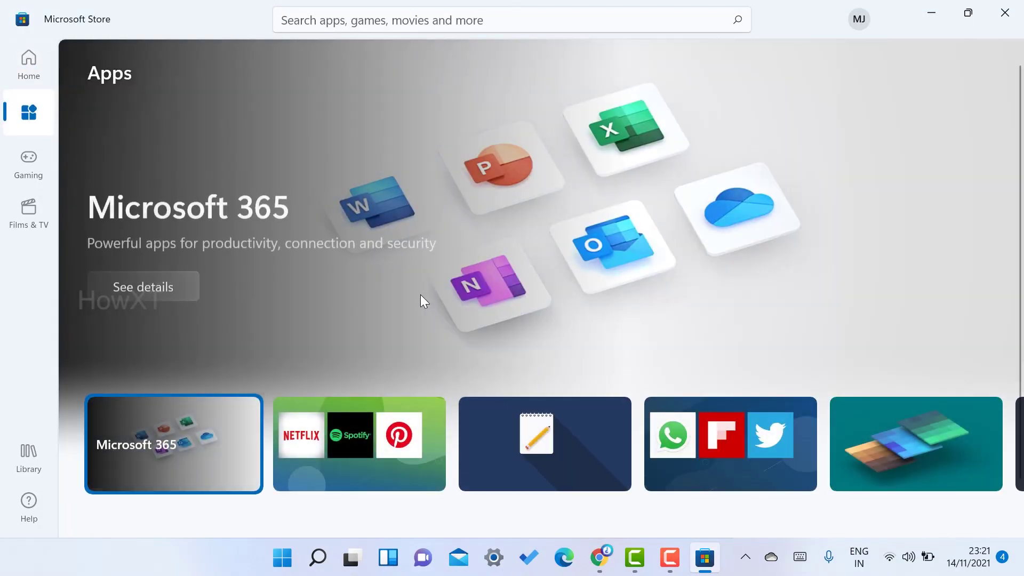
- Scroll through the app listings on the Apps page
scroll(284, 280, down, 4)
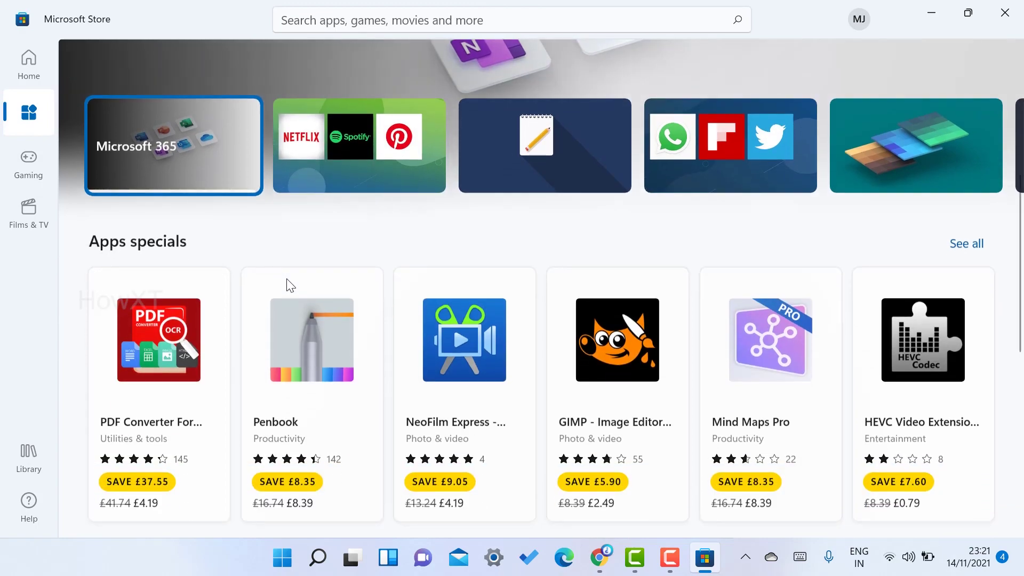
scroll(289, 286, down, 8)
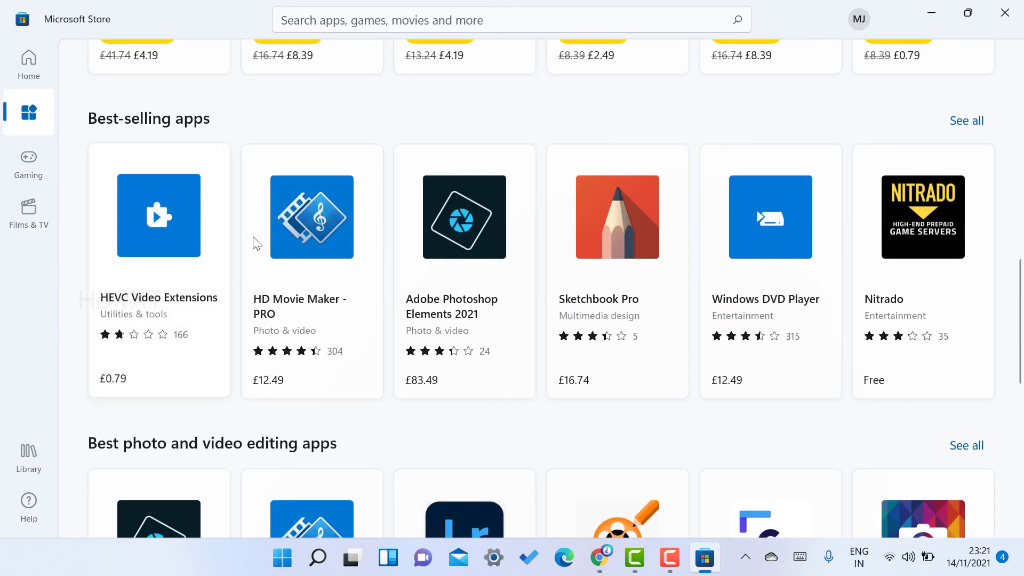
scroll(488, 226, down, 4)
scroll(488, 227, up, 3)
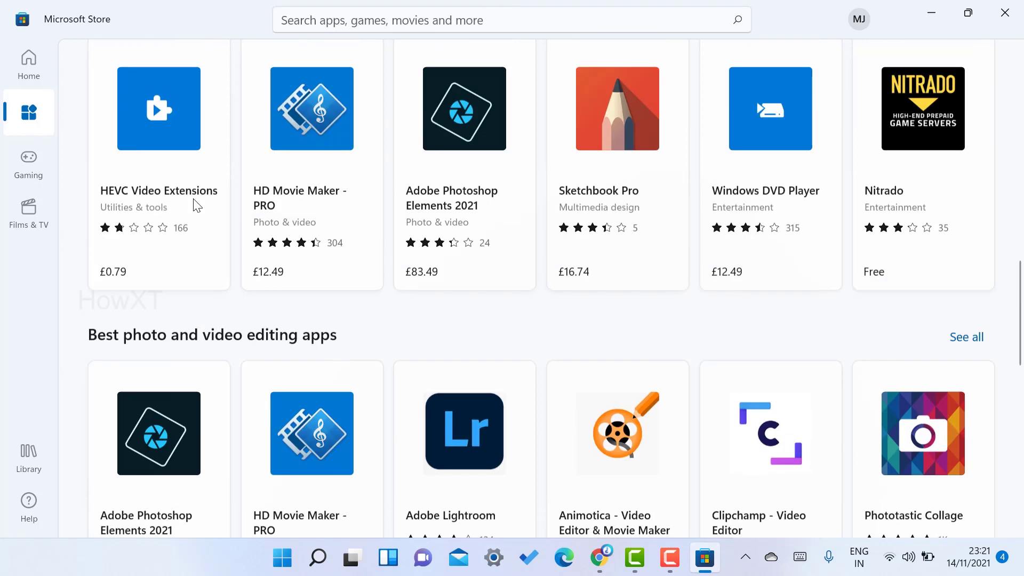
- Go to the Gaming section and view the best-selling and top free games
click(27, 162)
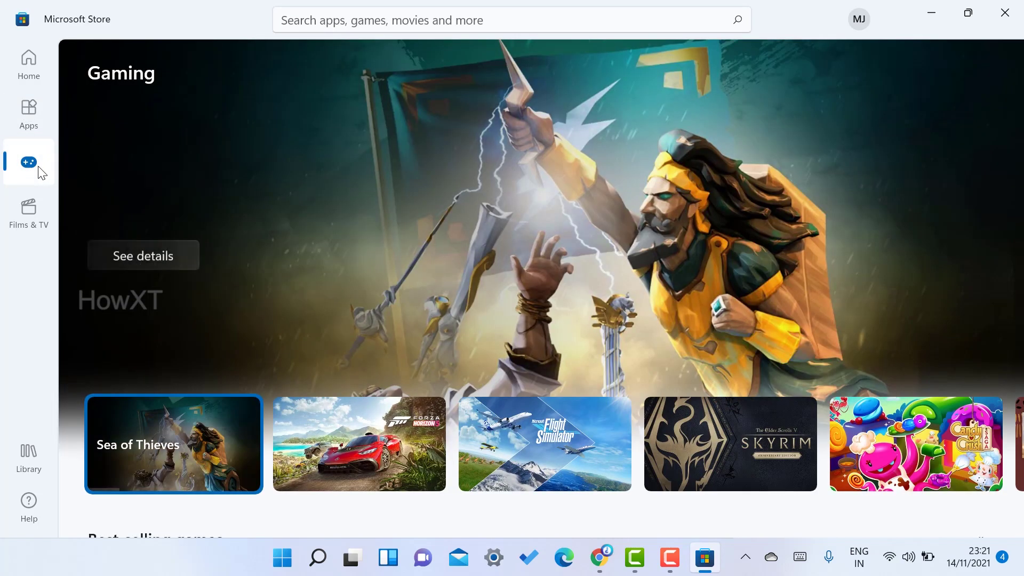
scroll(375, 118, down, 8)
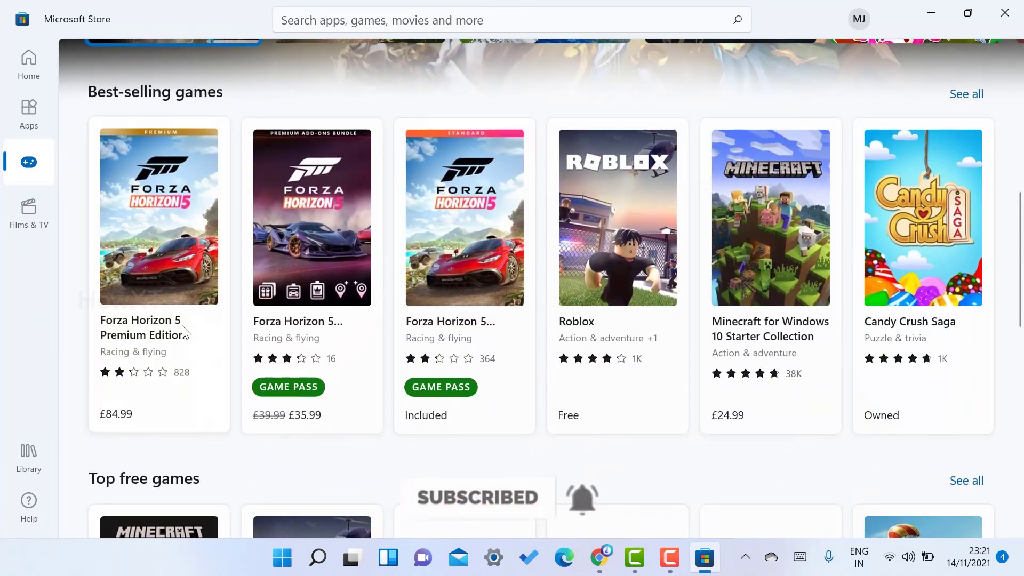
scroll(534, 214, down, 2)
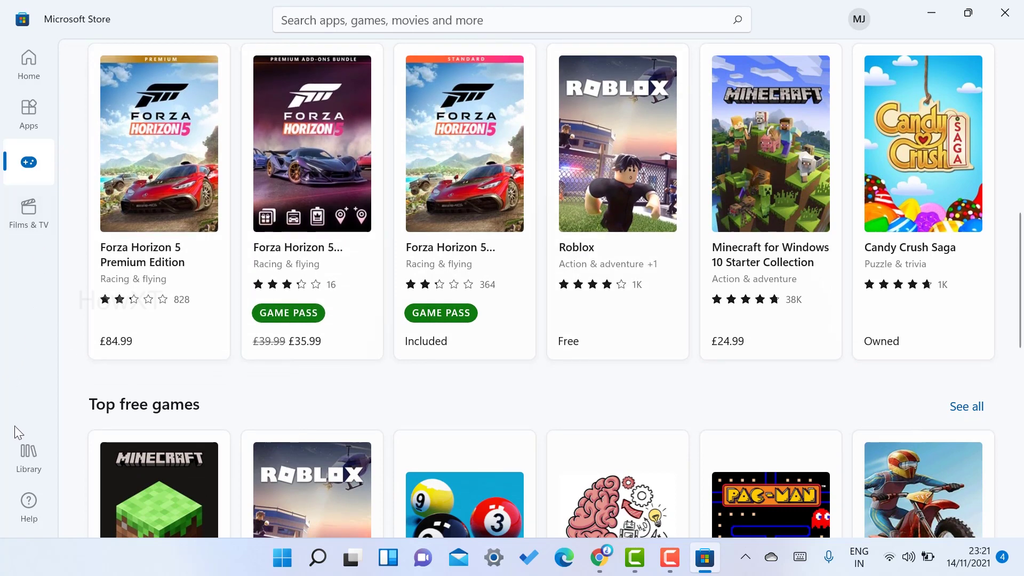
- Review the five available updates in Library, then return to the Home page
click(34, 459)
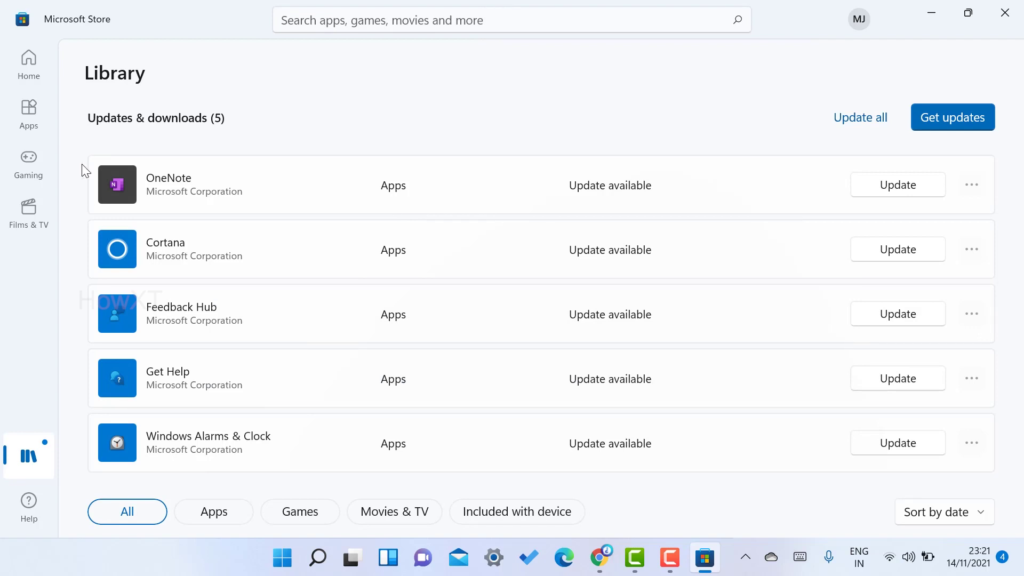
click(28, 78)
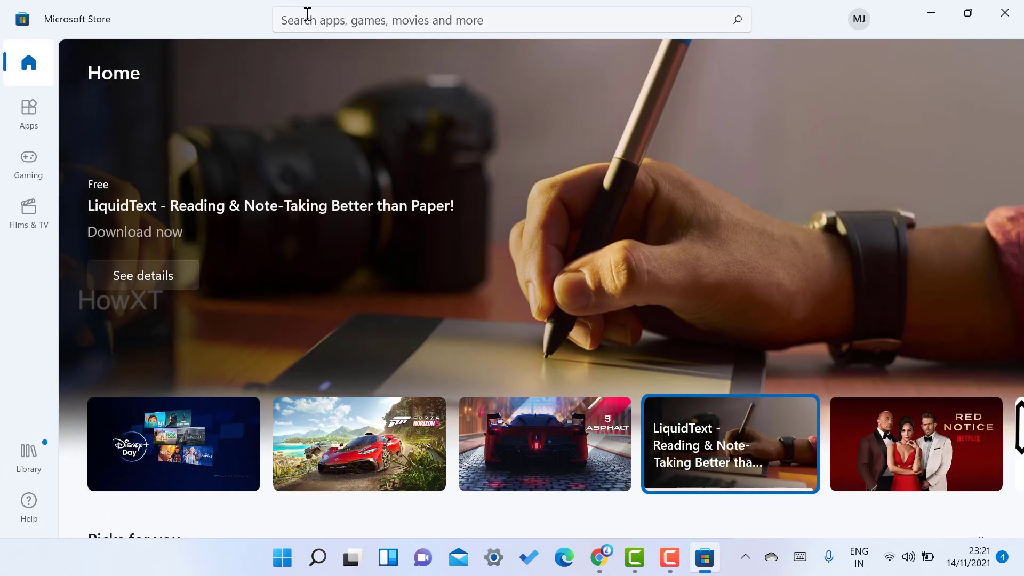
- Rerun the recent 'bike race' search and scroll through the racing game results
click(339, 15)
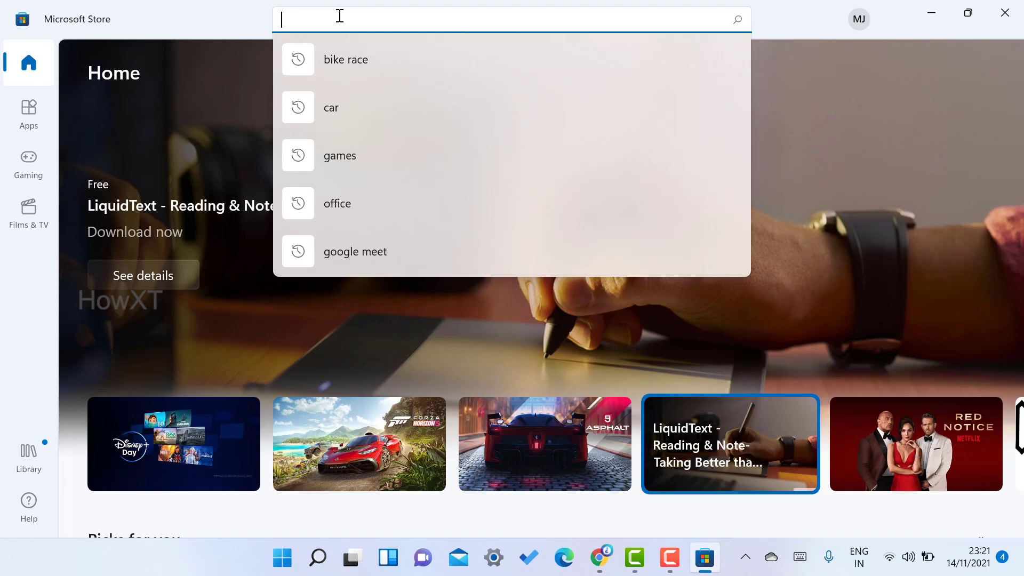
click(341, 58)
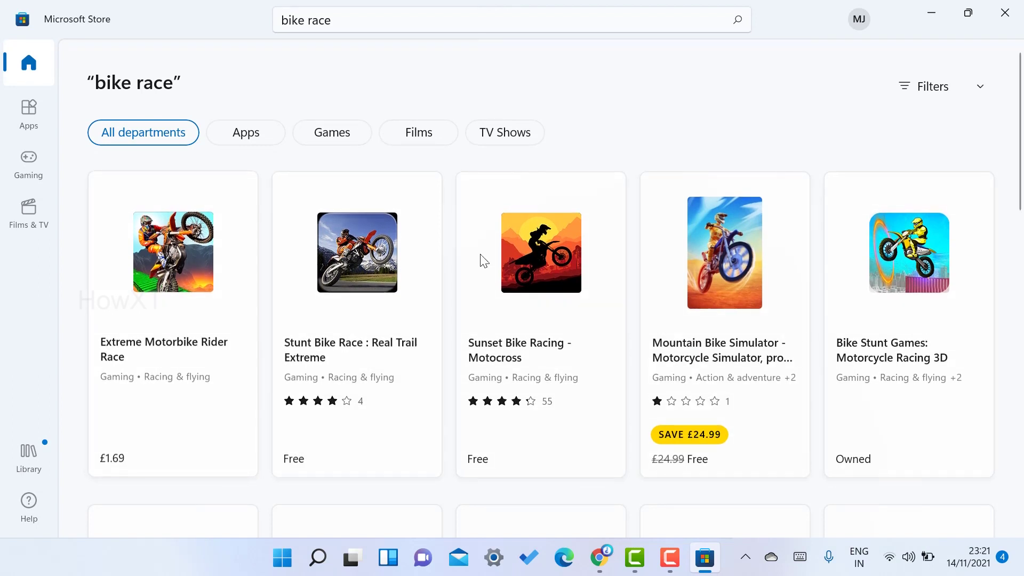
scroll(501, 269, down, 5)
scroll(501, 268, down, 10)
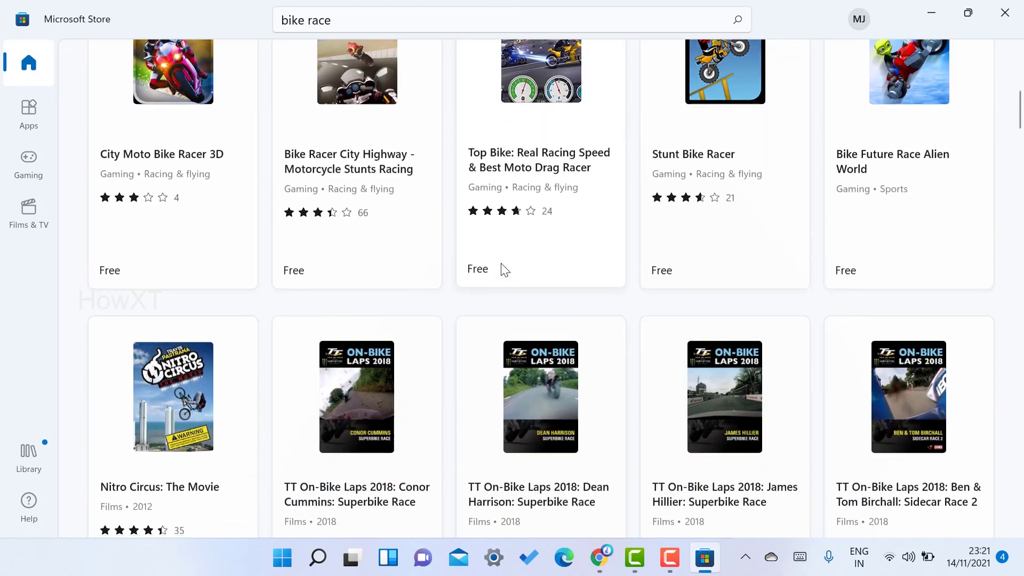
scroll(504, 269, down, 3)
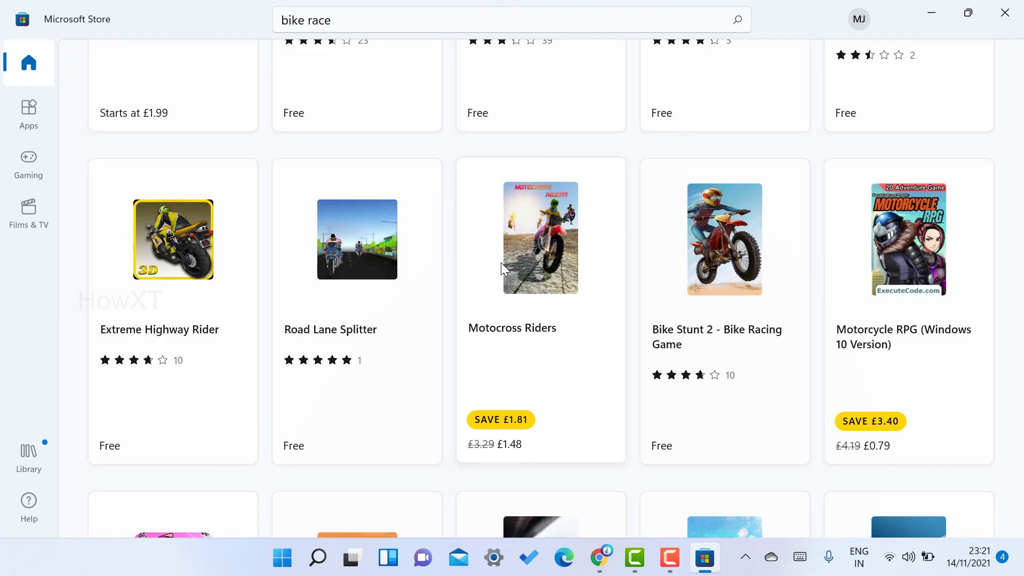
scroll(501, 264, down, 1)
scroll(501, 262, up, 10)
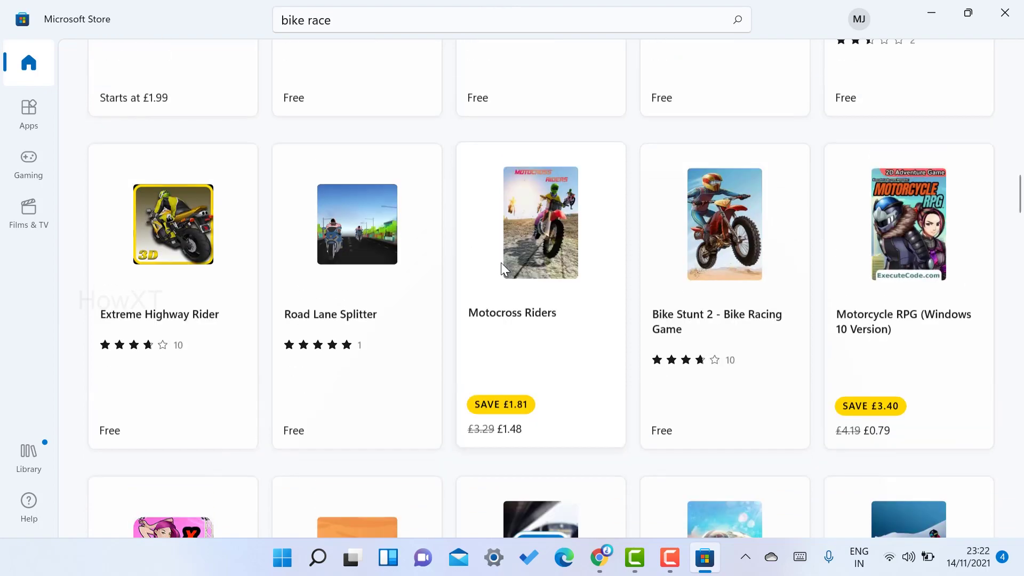
scroll(504, 269, up, 3)
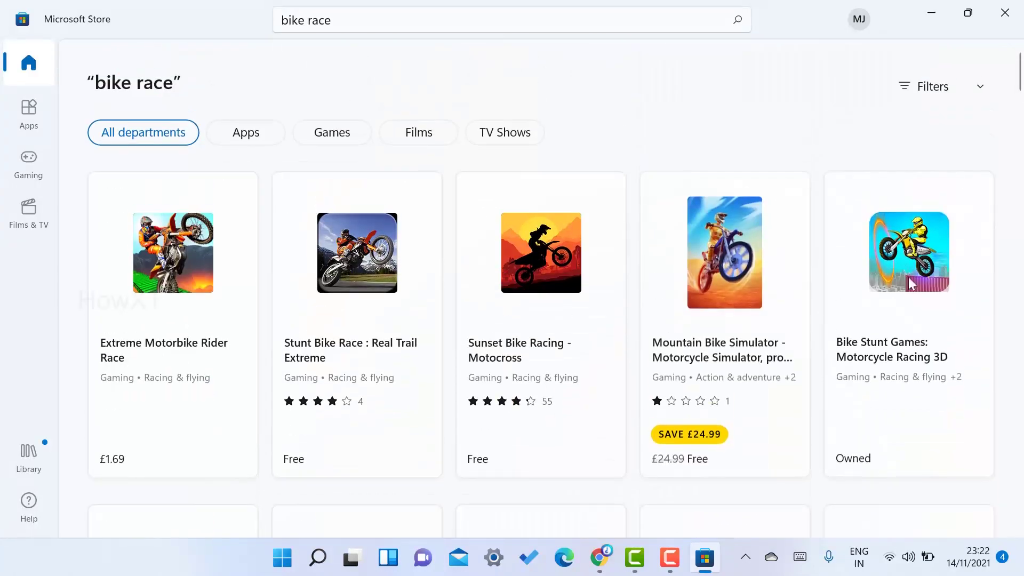
- Review the Bike Stunt Games: Motorcycle Racing 3D page, including size and requirements, then install it
click(873, 238)
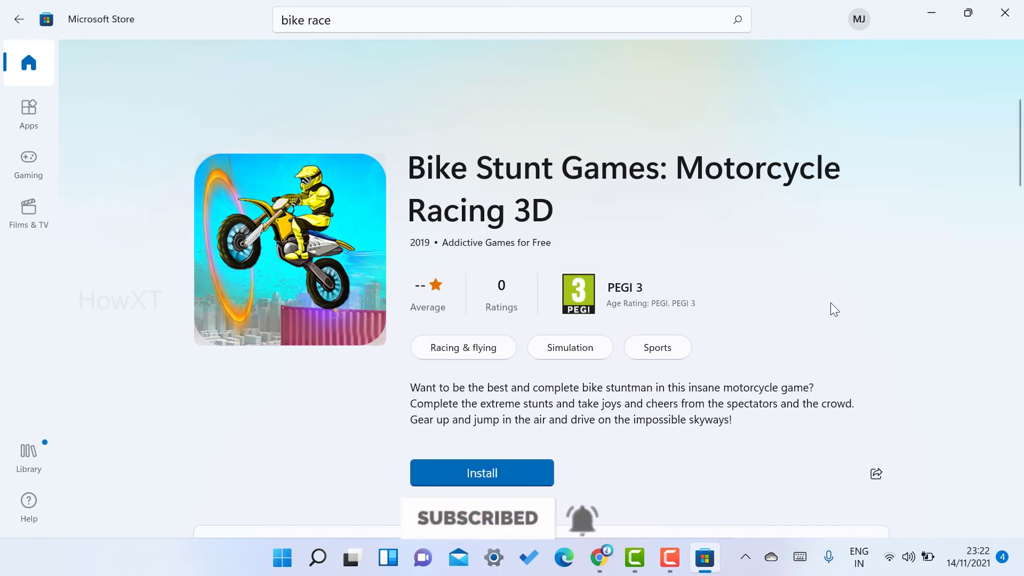
drag(432, 167, 745, 246)
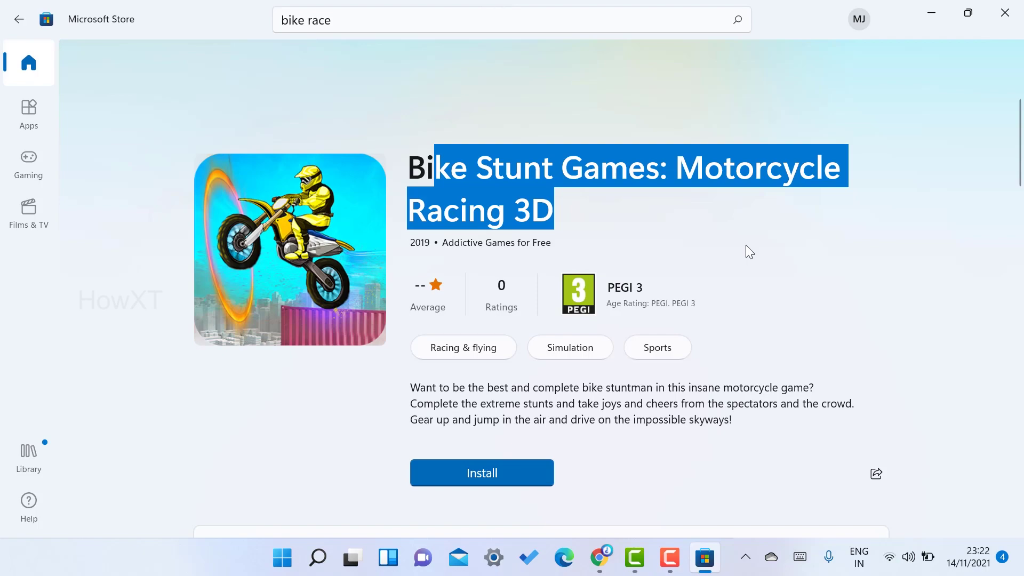
scroll(747, 246, down, 7)
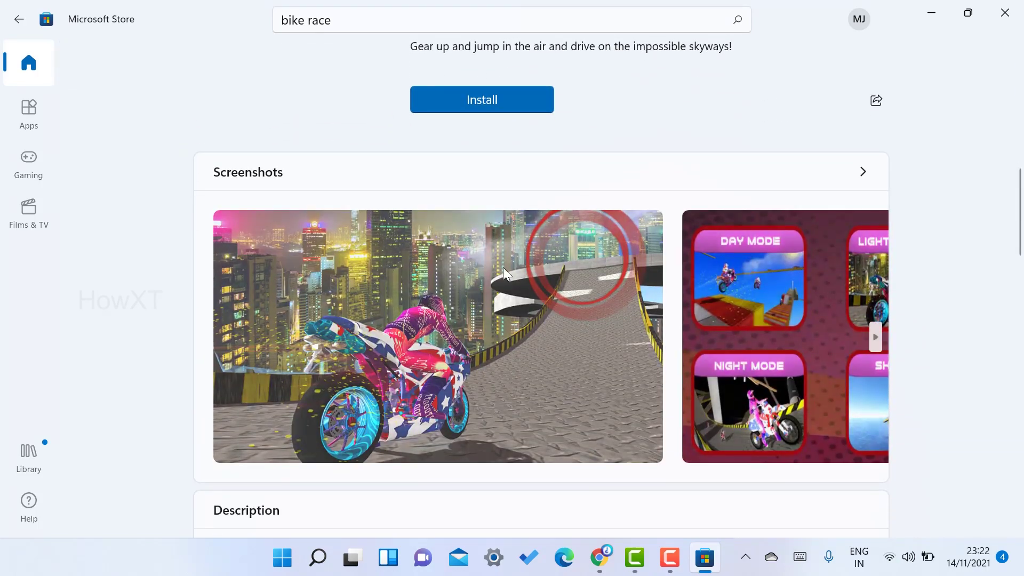
scroll(504, 267, down, 7)
scroll(387, 248, down, 10)
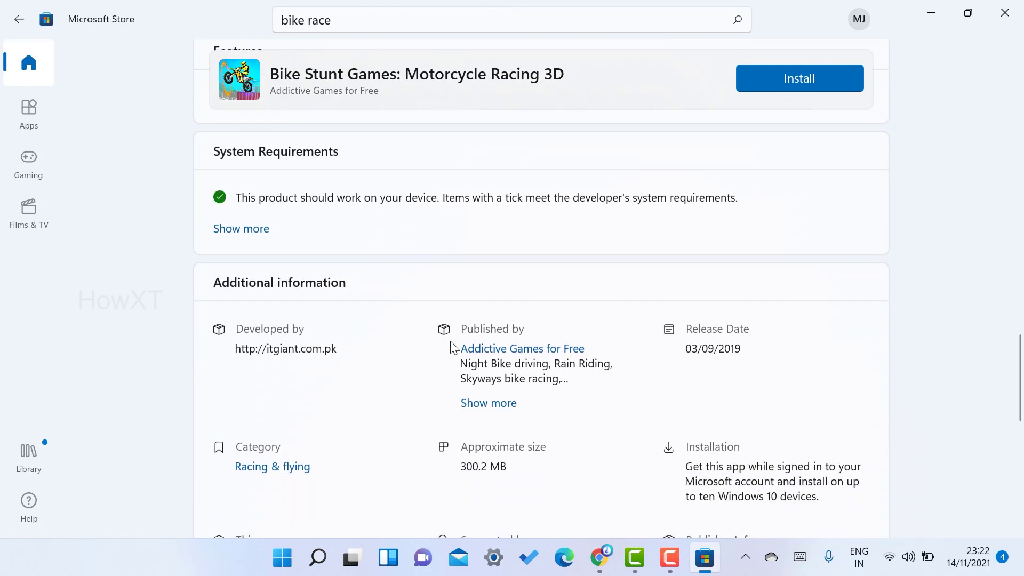
scroll(454, 326, down, 3)
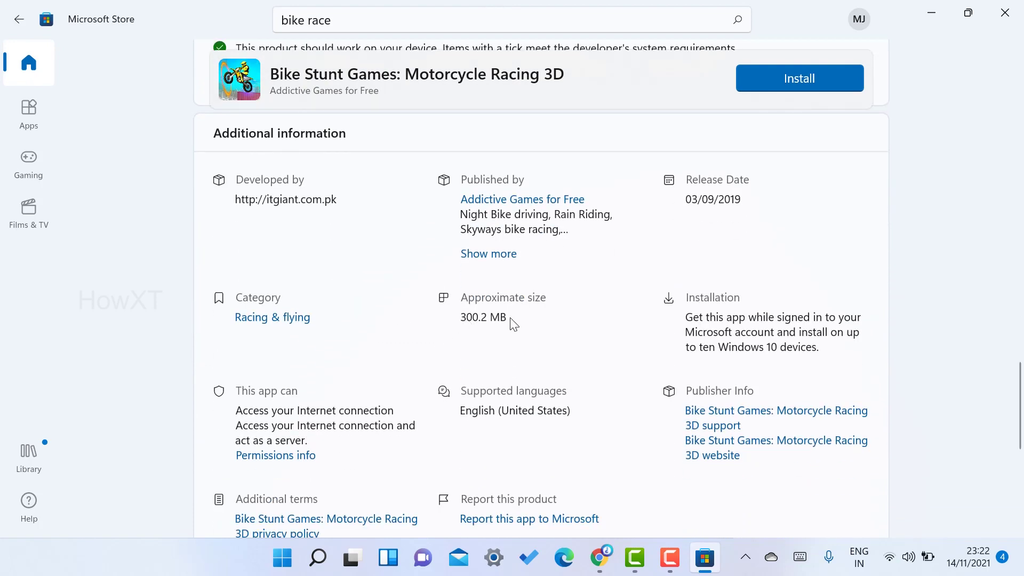
scroll(511, 319, down, 7)
scroll(511, 319, up, 12)
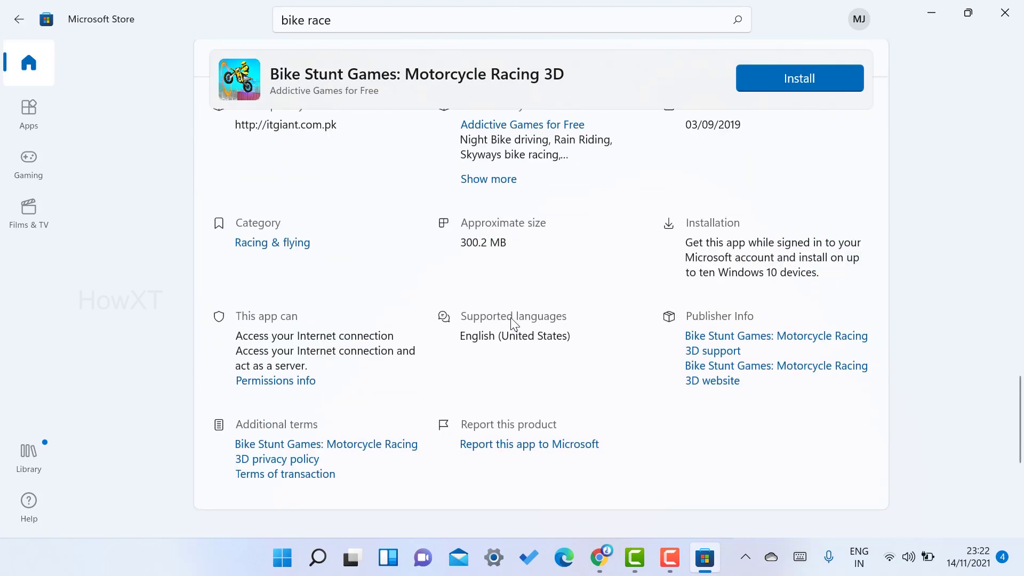
scroll(511, 318, up, 12)
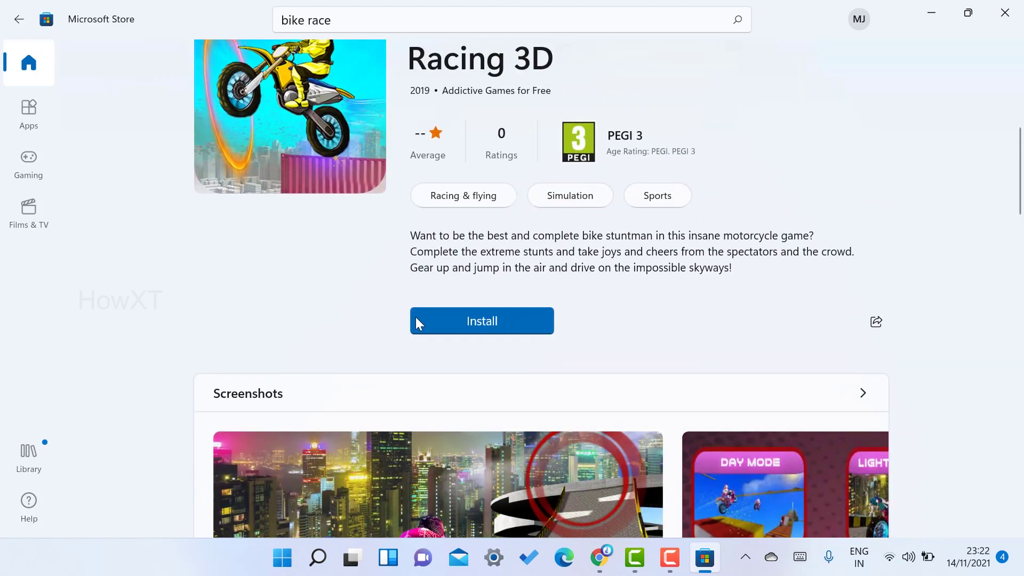
click(462, 324)
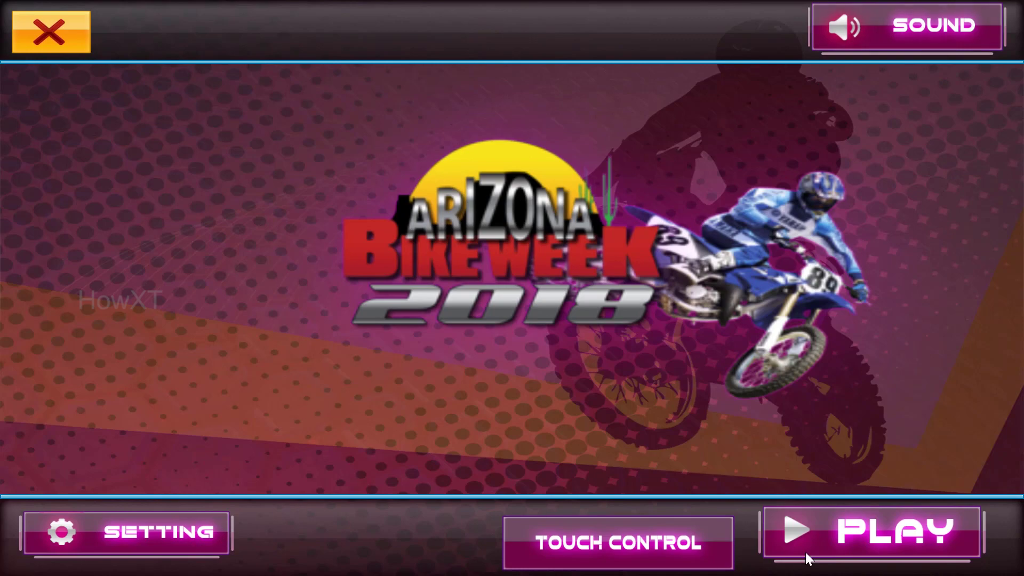
- Choose the lego-patterned sportbike, start LEVEL 1 in Day Mode, then quit the game
click(865, 526)
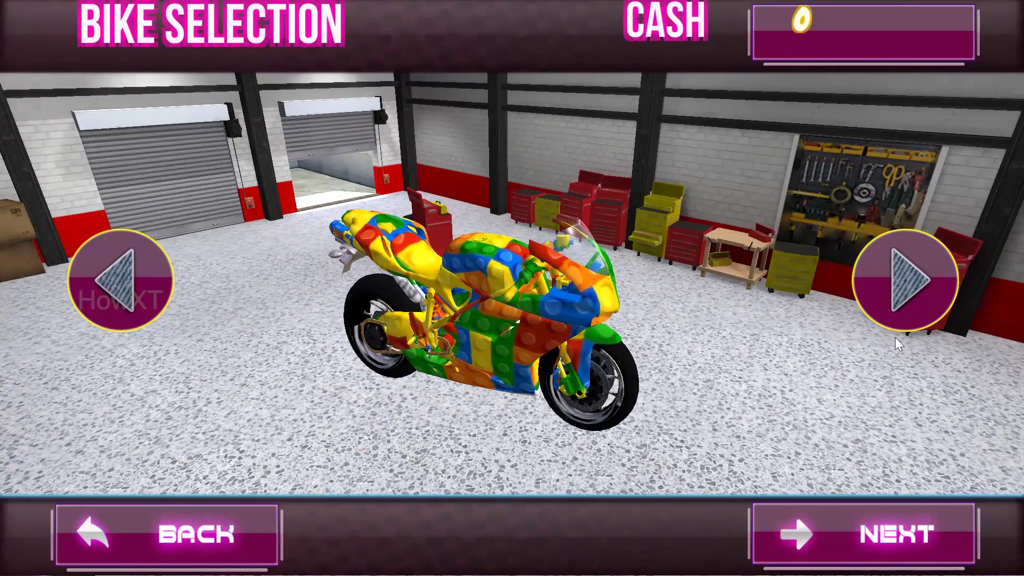
click(910, 286)
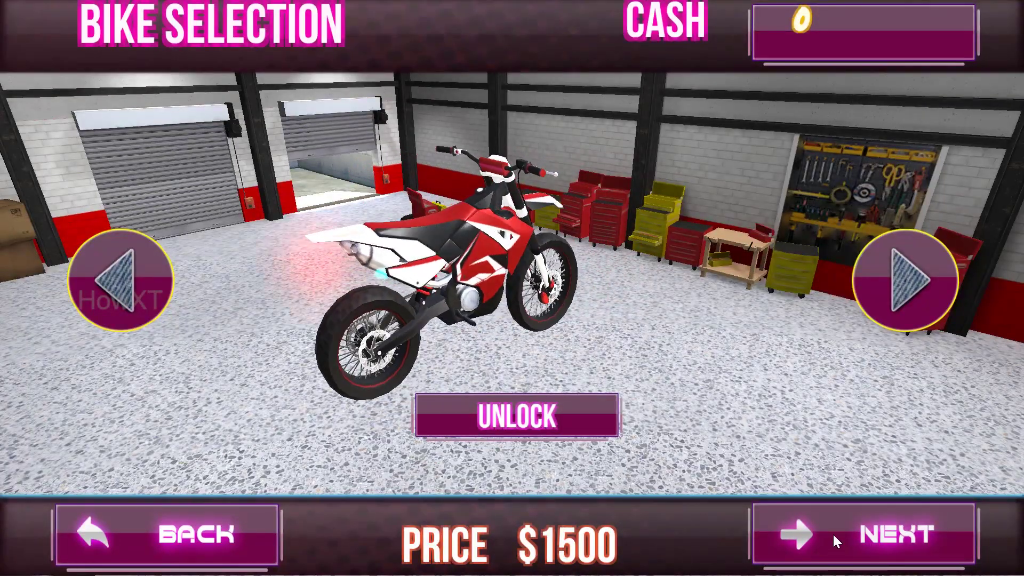
click(120, 283)
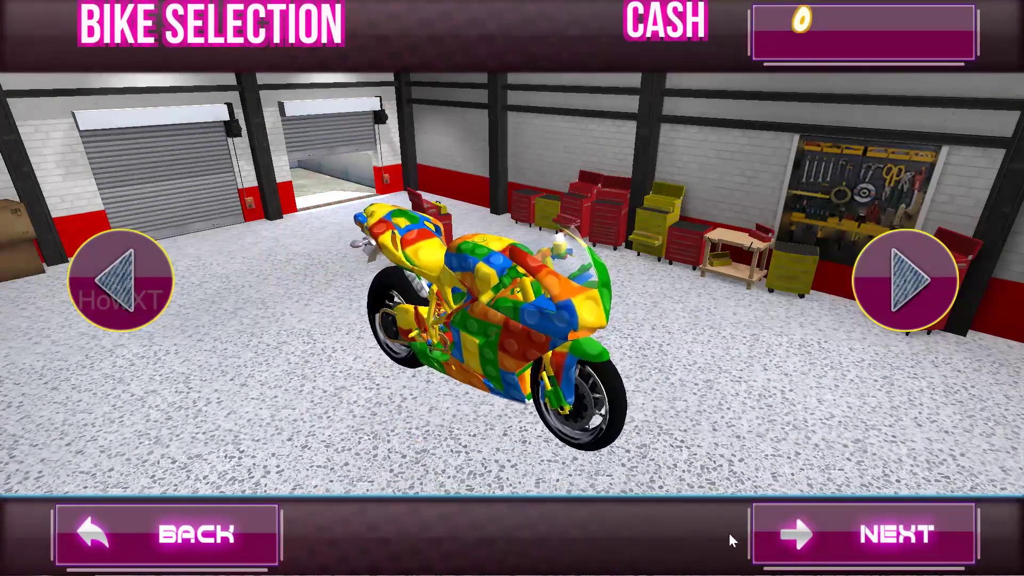
click(812, 526)
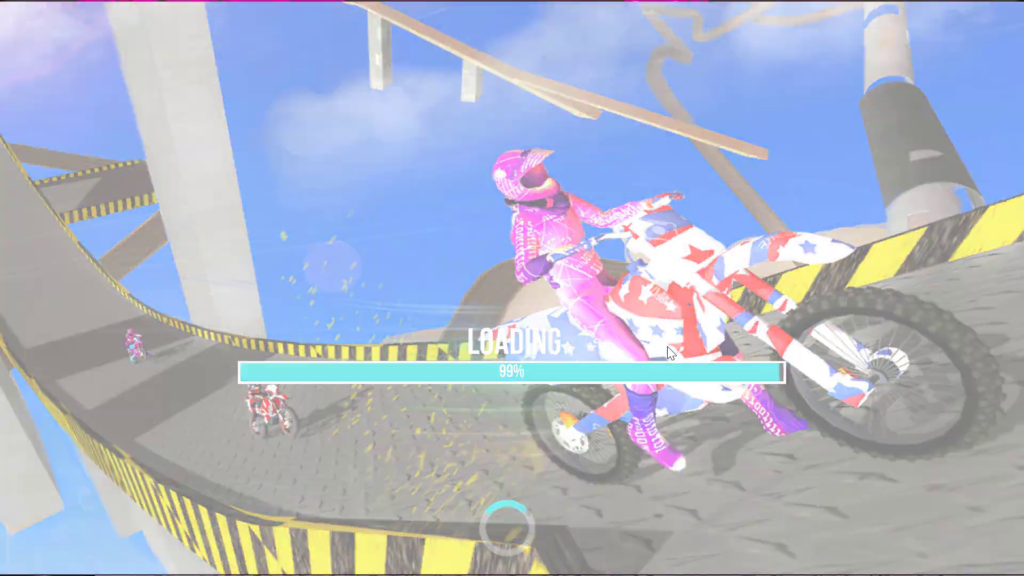
click(254, 210)
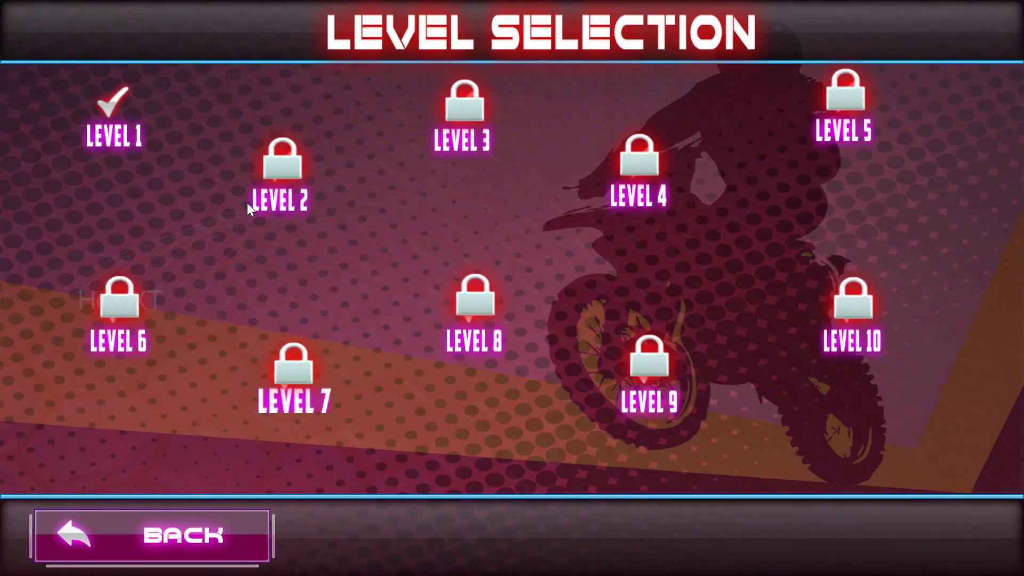
click(128, 125)
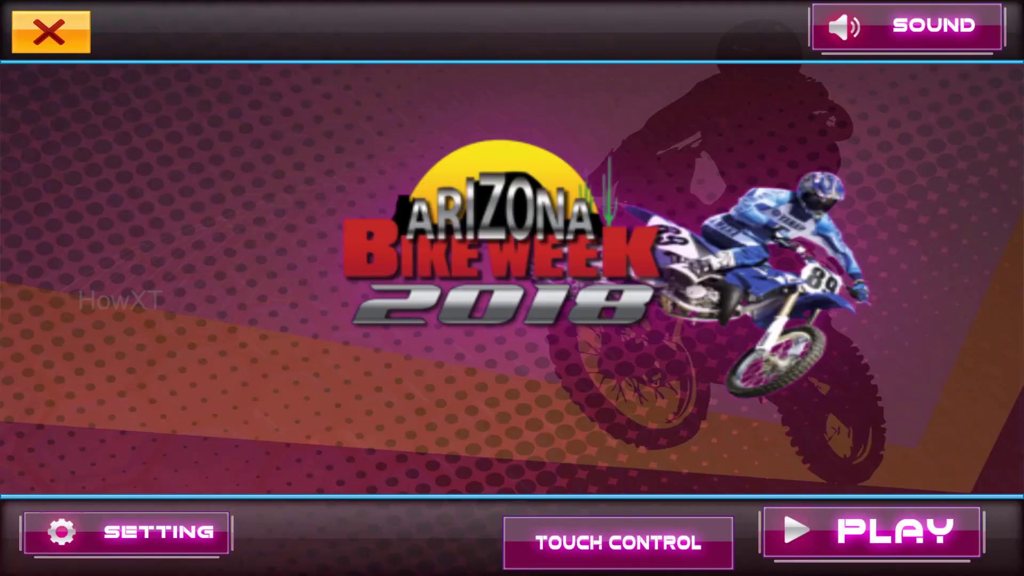
click(27, 31)
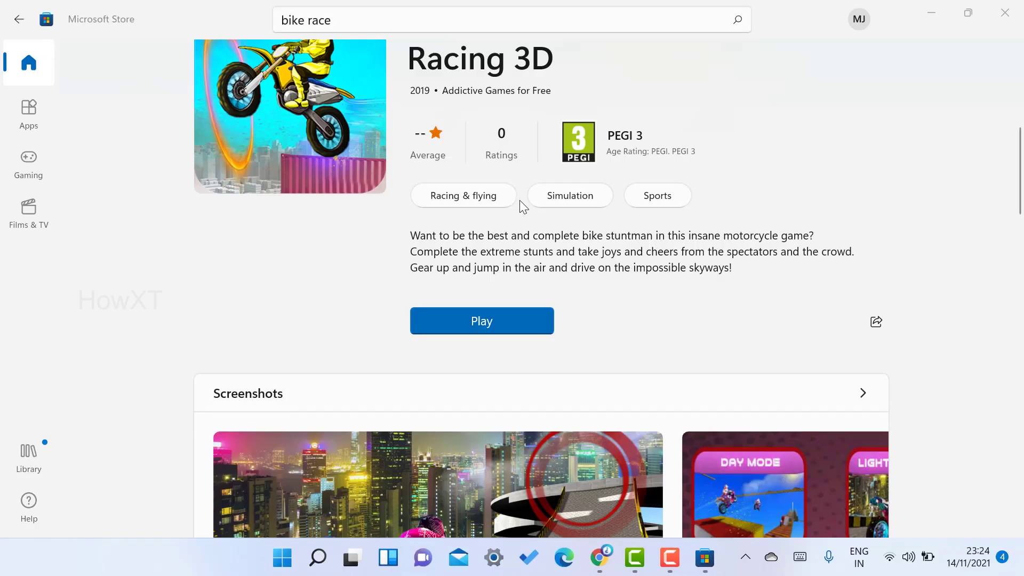
- Find Bike Stunt Games in the Library and show its more-options menu
scroll(520, 207, down, 5)
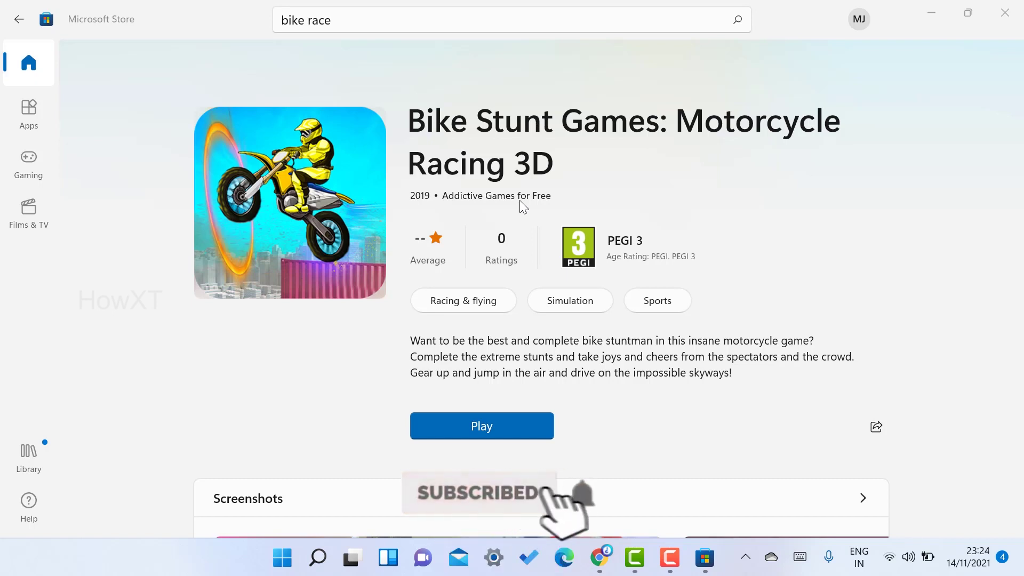
click(41, 455)
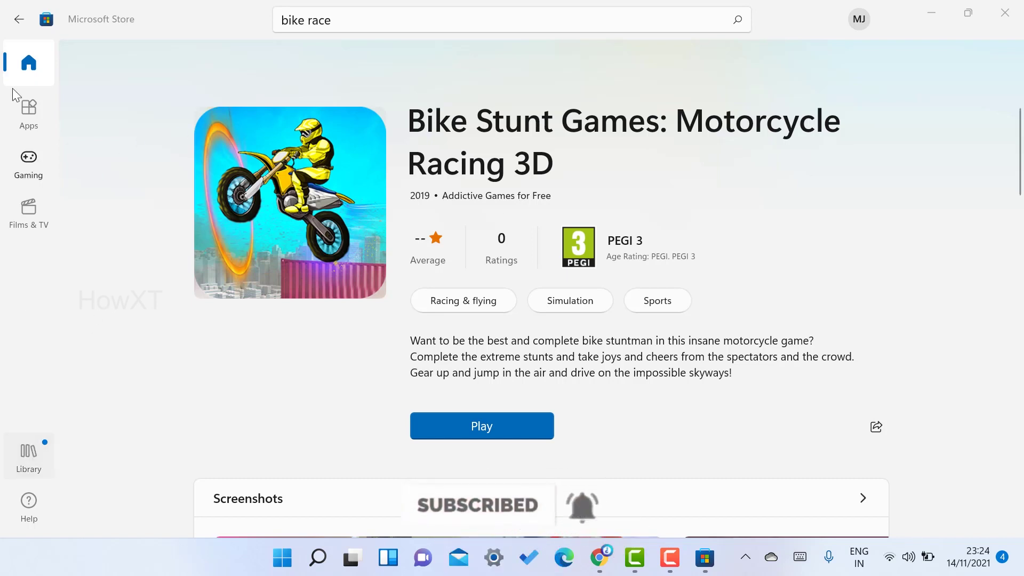
click(25, 456)
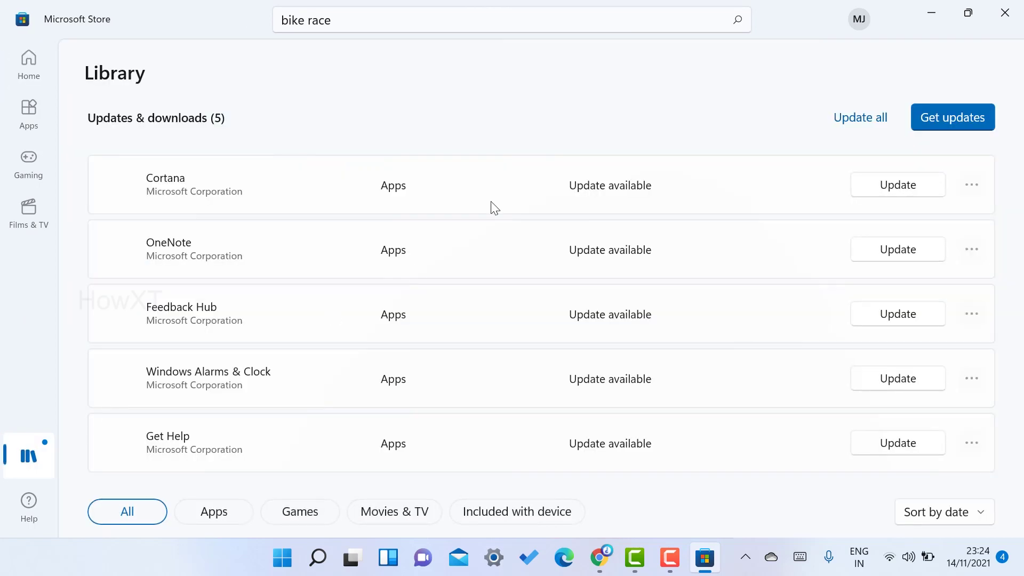
scroll(317, 321, down, 1)
scroll(317, 320, down, 3)
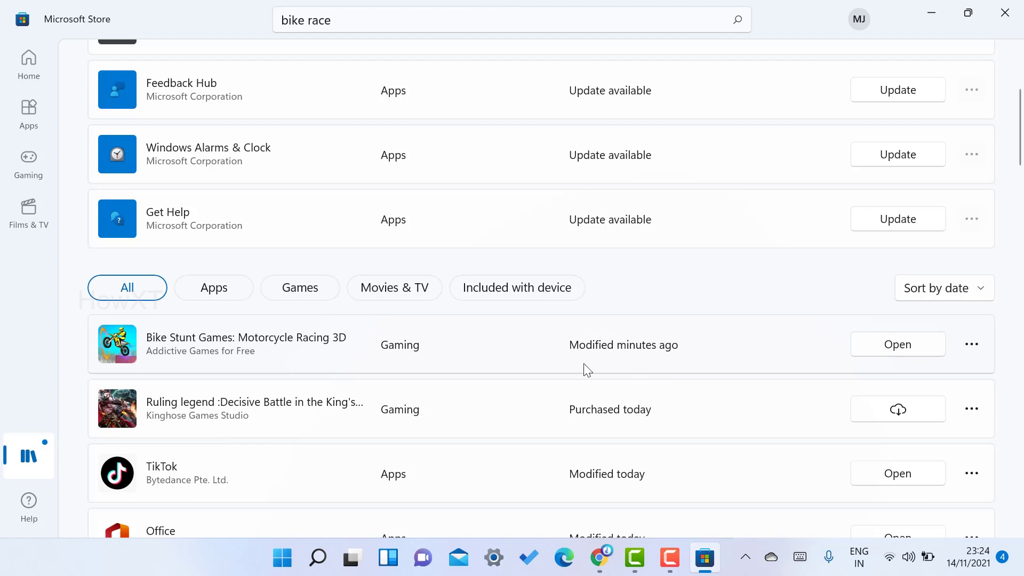
click(972, 346)
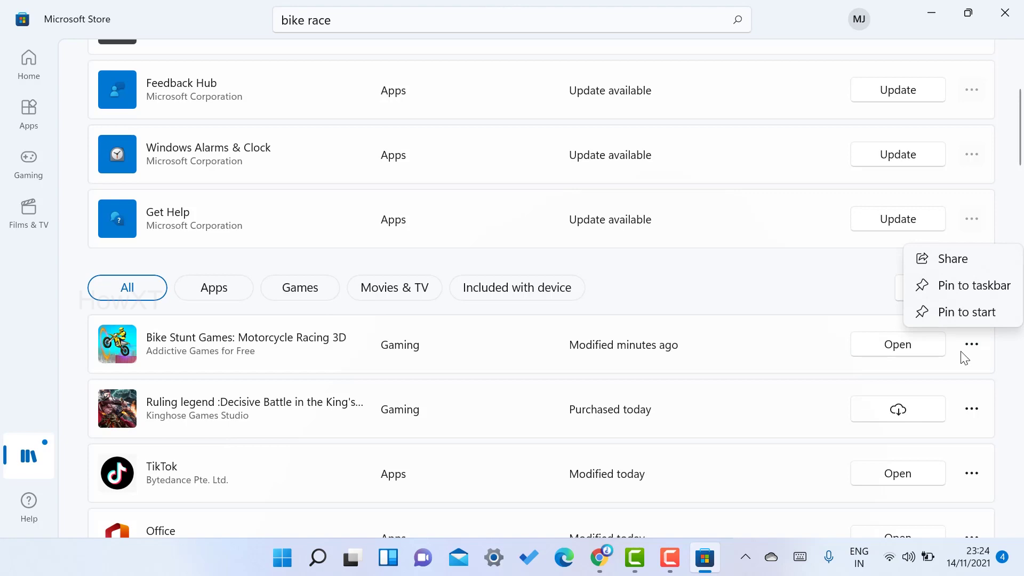
- Close the Store and uninstall Bike Stunt Games from the Start menu's All apps list
click(1020, 7)
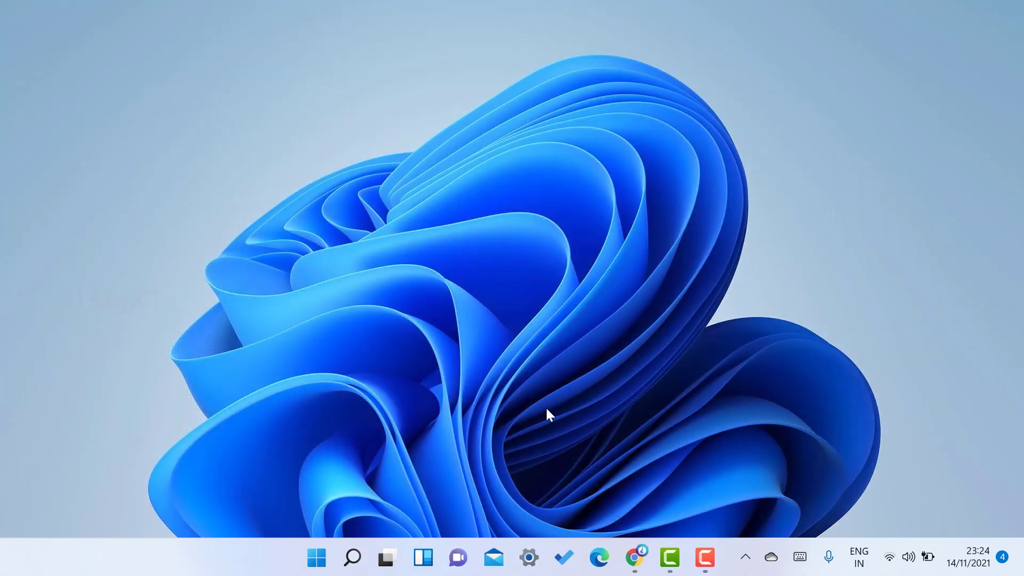
key(super)
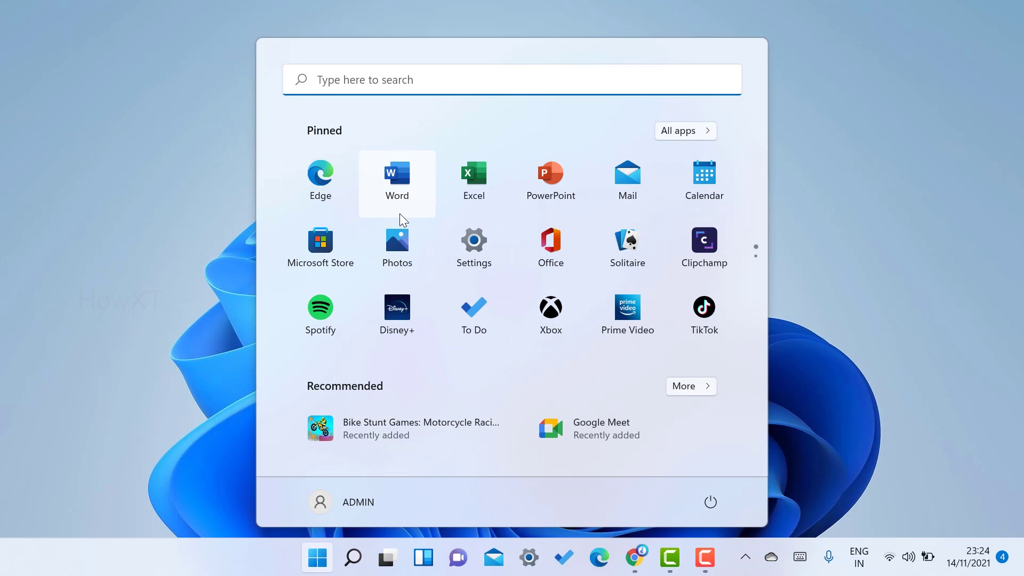
click(687, 130)
scroll(486, 267, down, 5)
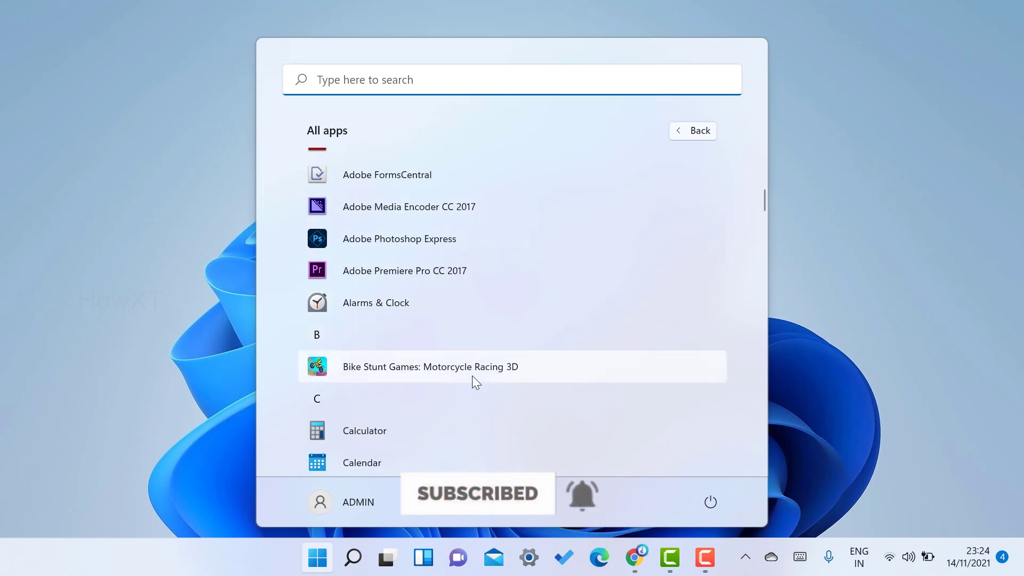
right_click(417, 370)
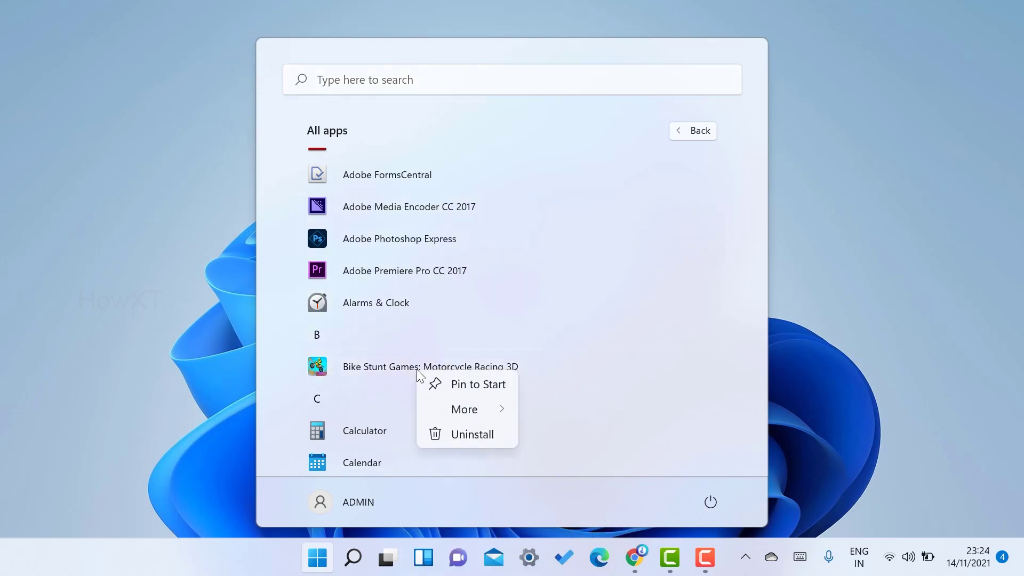
click(482, 435)
click(580, 312)
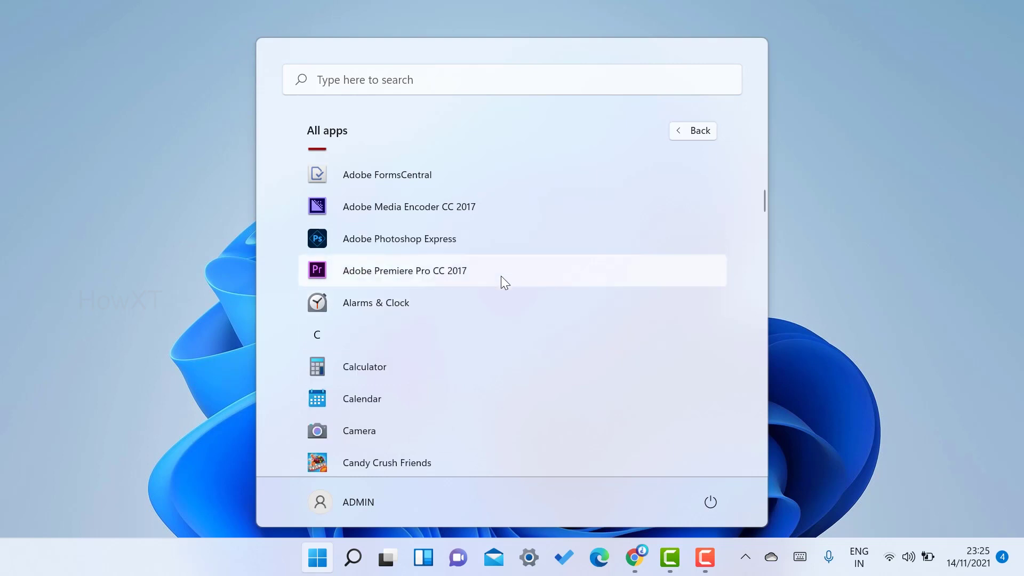
click(694, 131)
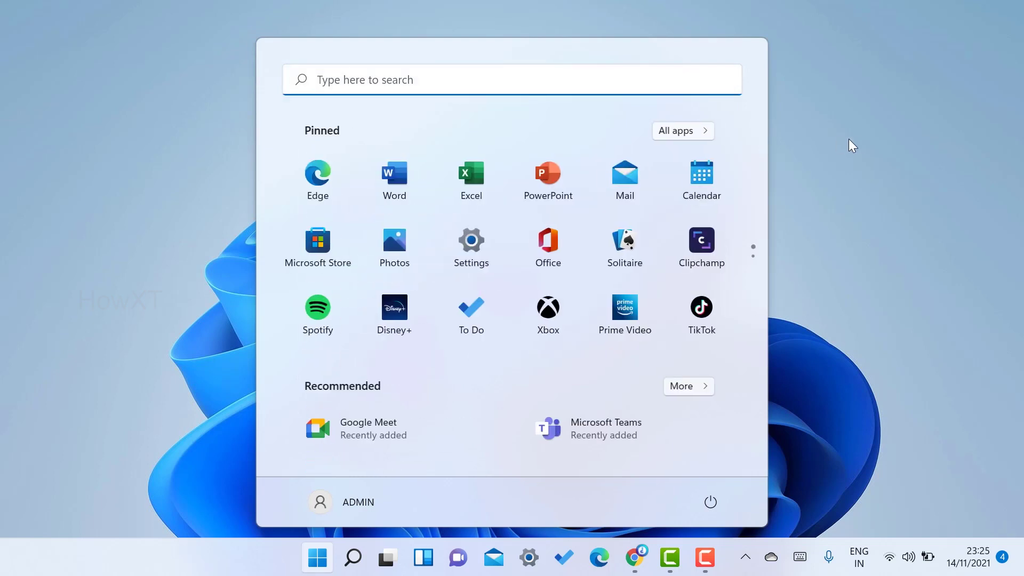